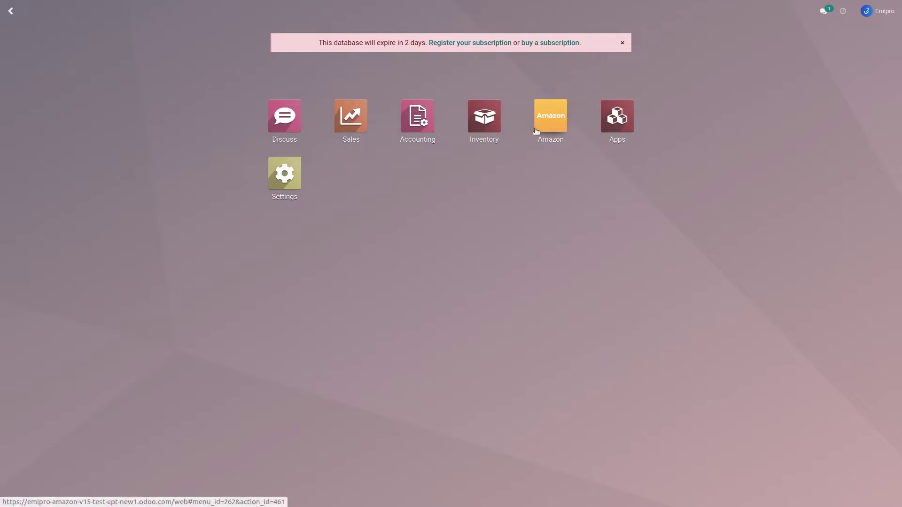
# - Go to the Amazon Products list in the Amazon connector
pyautogui.click(553, 123)
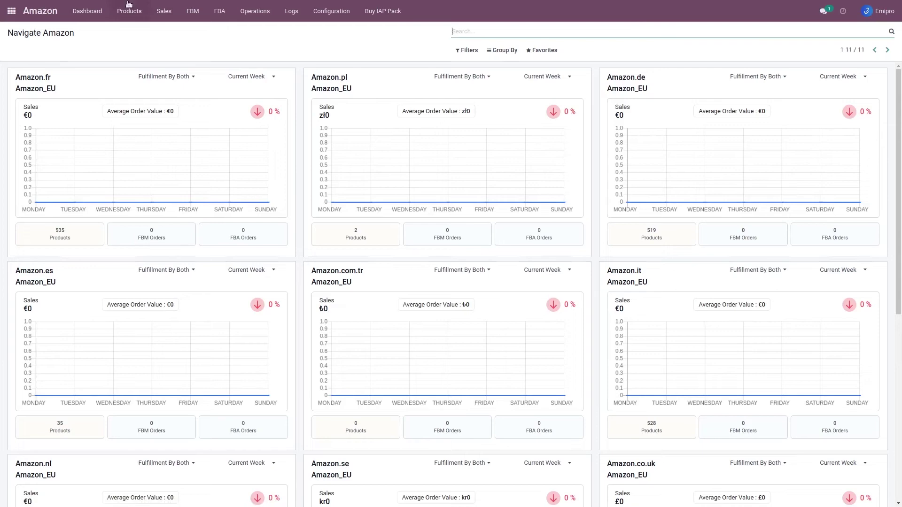
pyautogui.click(127, 11)
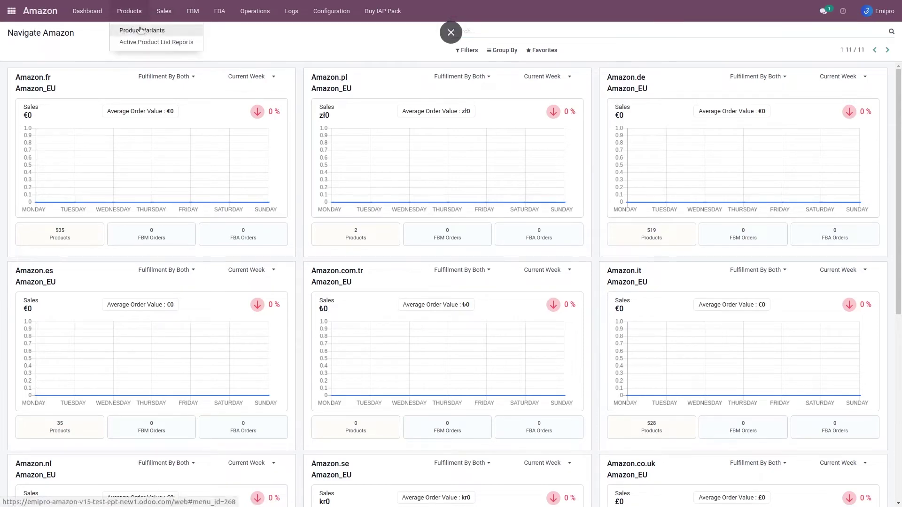
pyautogui.click(140, 28)
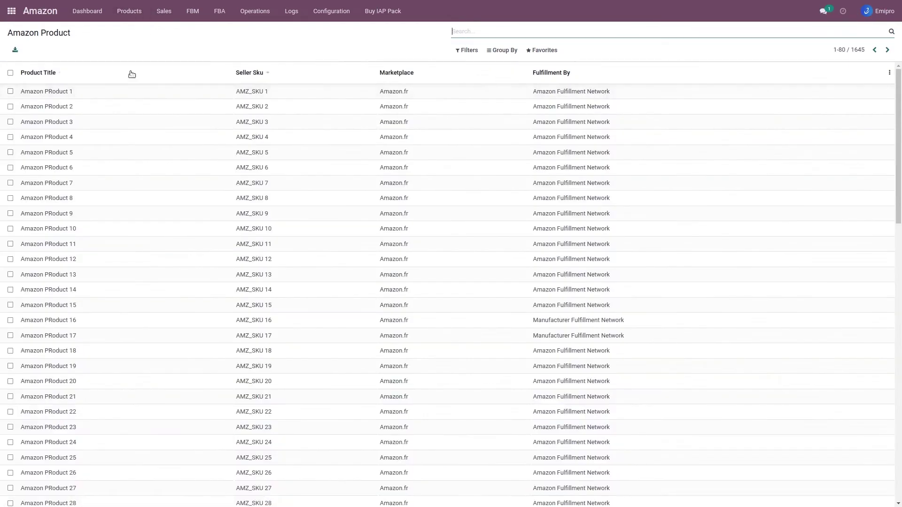
# - Select Amazon PRoduct 1 and Amazon PRoduct 2 and show their bulk actions, including export/update
pyautogui.click(10, 91)
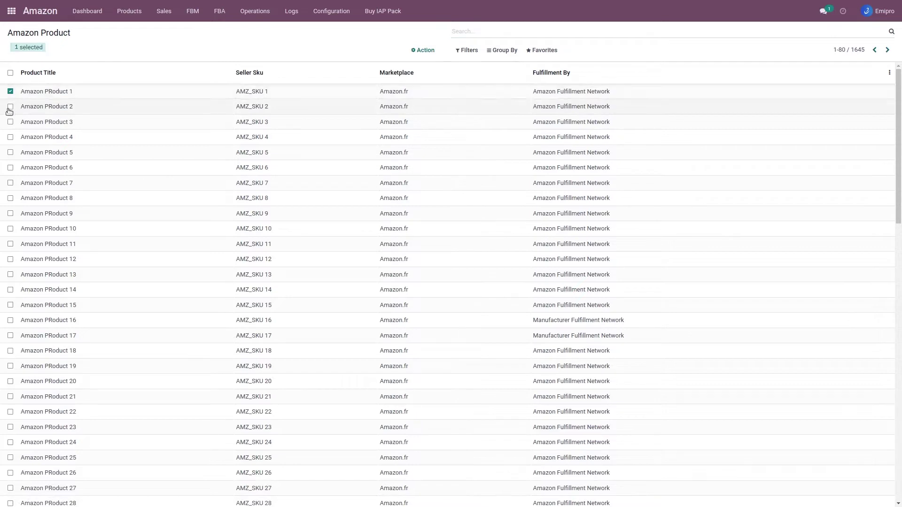
pyautogui.click(10, 107)
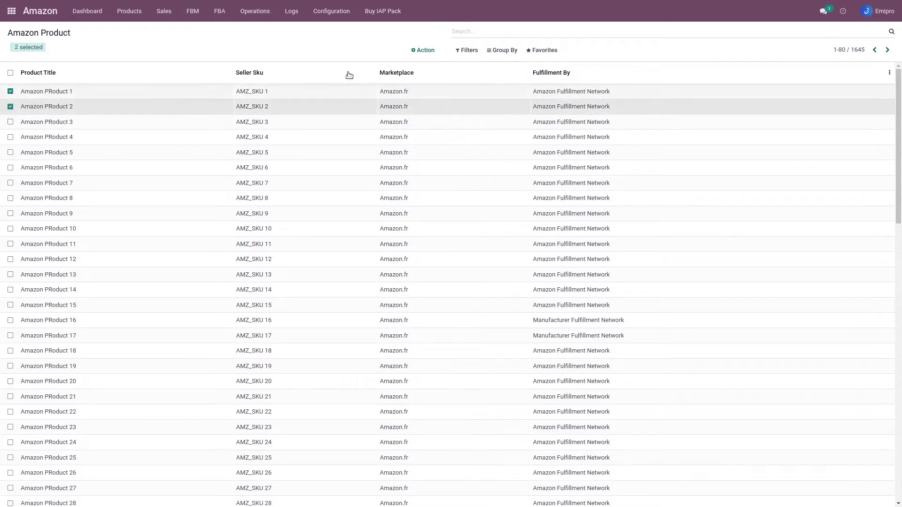
pyautogui.click(426, 54)
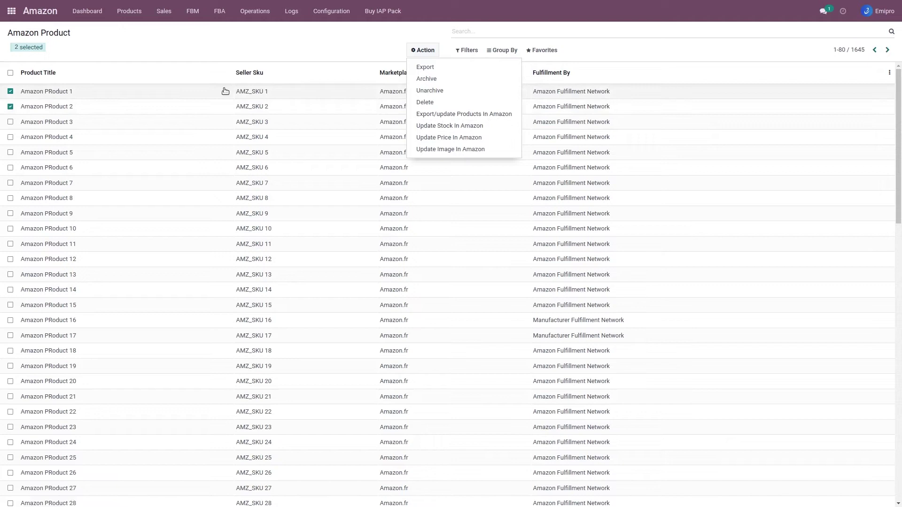
# - View Amazon PRoduct 1's Product Listing Elements, highlighting Standard Product ID ASIN and Asin 0212XMFTGHZ
pyautogui.click(222, 90)
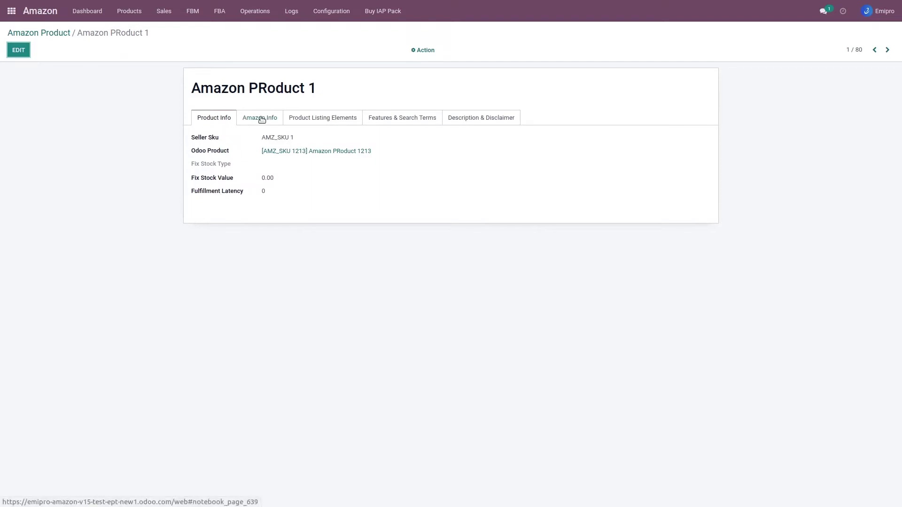
pyautogui.click(262, 119)
pyautogui.click(322, 119)
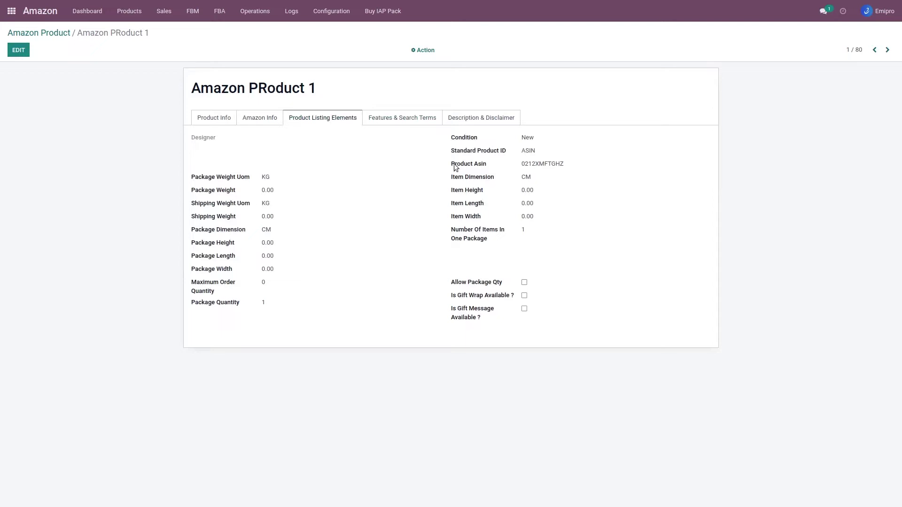
pyautogui.moveTo(453, 164); pyautogui.dragTo(553, 162)
pyautogui.click(576, 166)
# - Check Amazon PRoduct 1's Standard Product ID choices, keep ASIN, and return to the product list
pyautogui.click(19, 53)
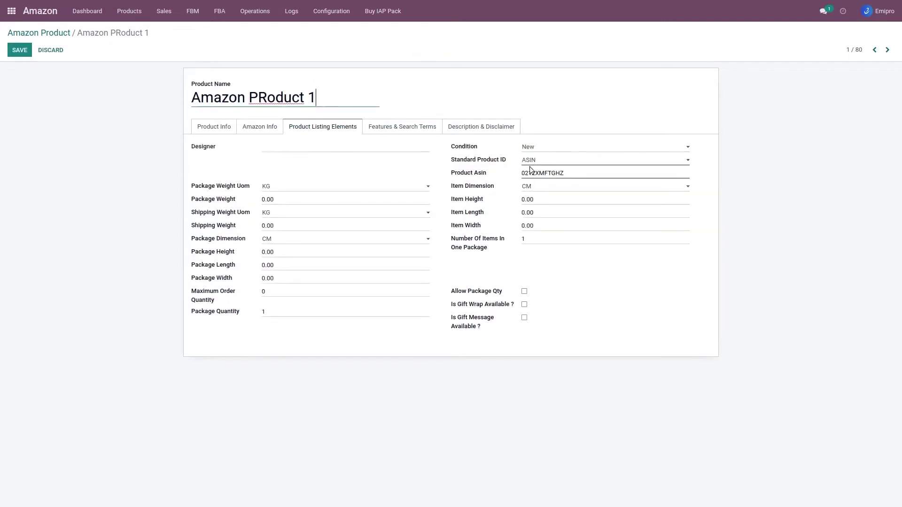
pyautogui.click(535, 159)
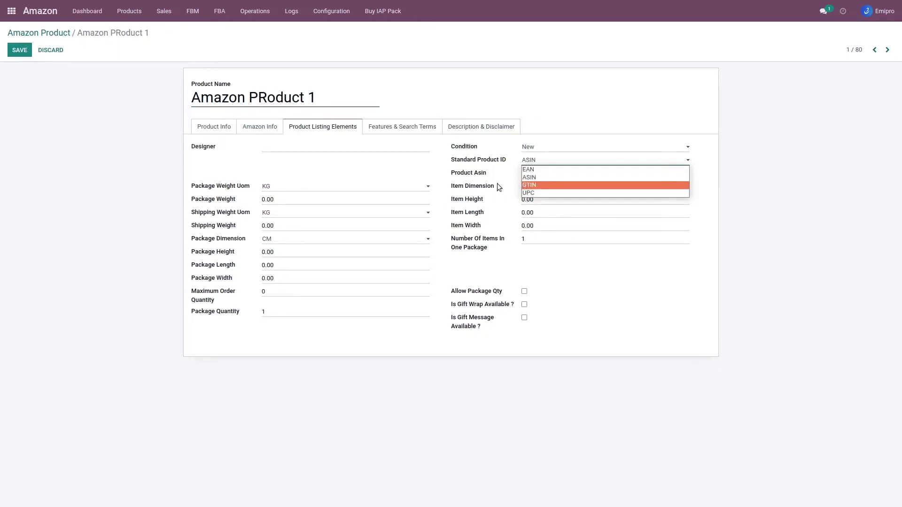
pyautogui.click(495, 183)
pyautogui.click(56, 33)
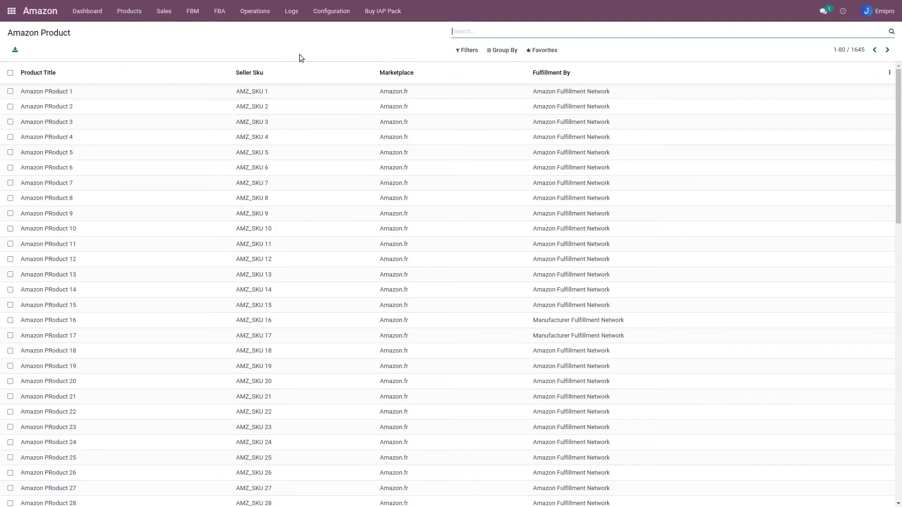
# - Go to Logs > Feed Submission History, which shows no feed records
pyautogui.click(290, 11)
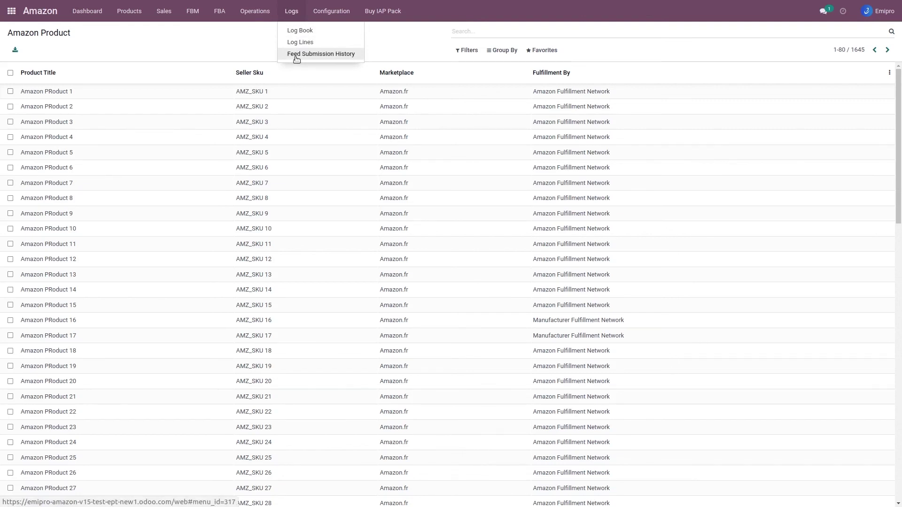
pyautogui.click(296, 55)
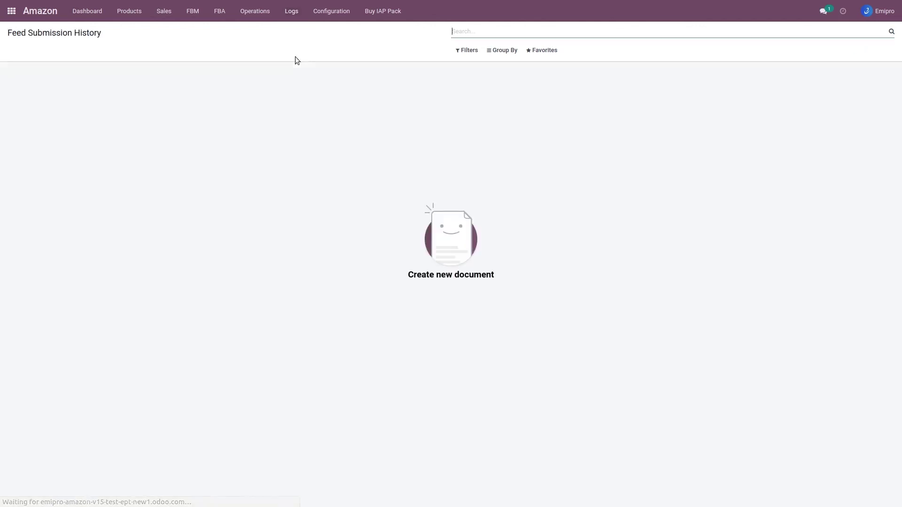